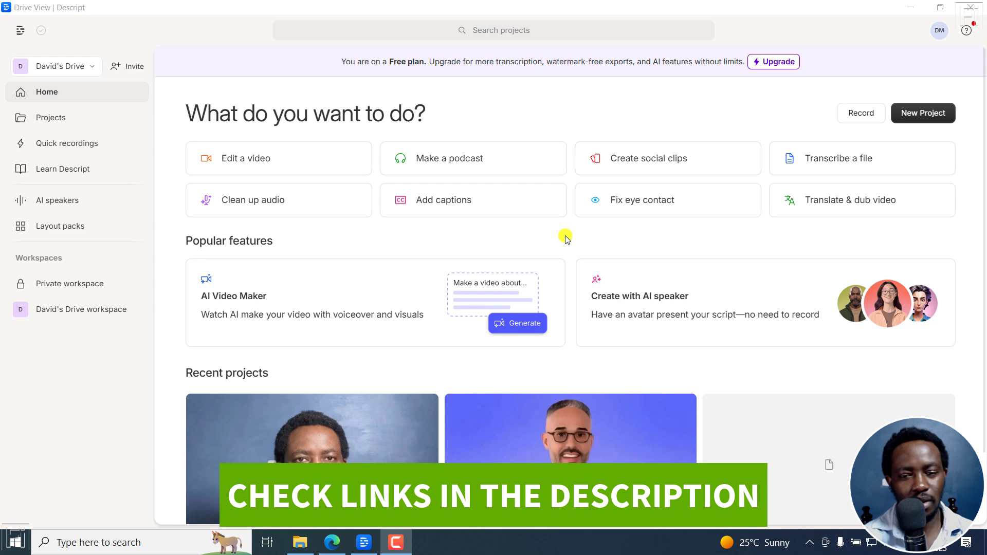
# - Open the AI Video Maker and copy the script from the 'Football Script' Google Doc
pyautogui.click(309, 292)
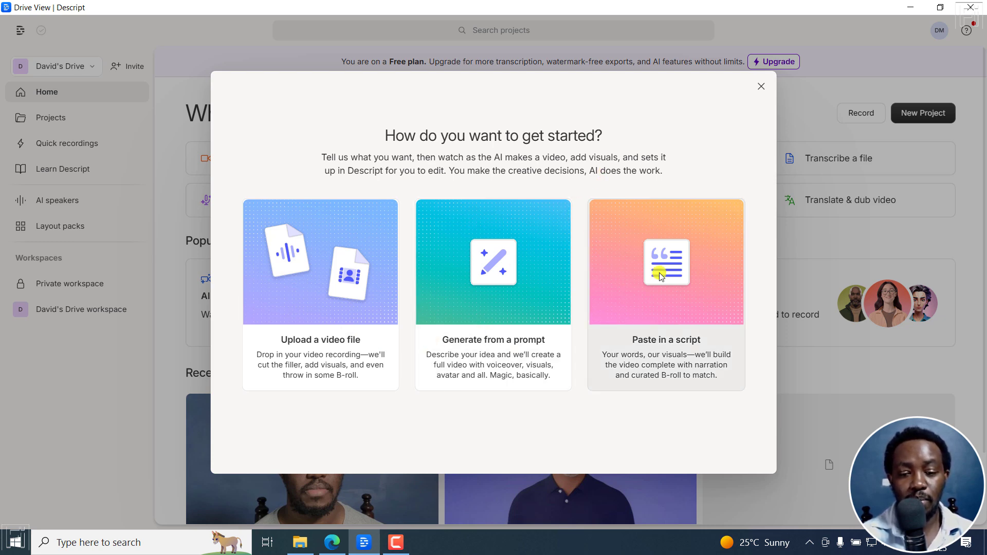
pyautogui.click(332, 543)
pyautogui.rightClick(324, 228)
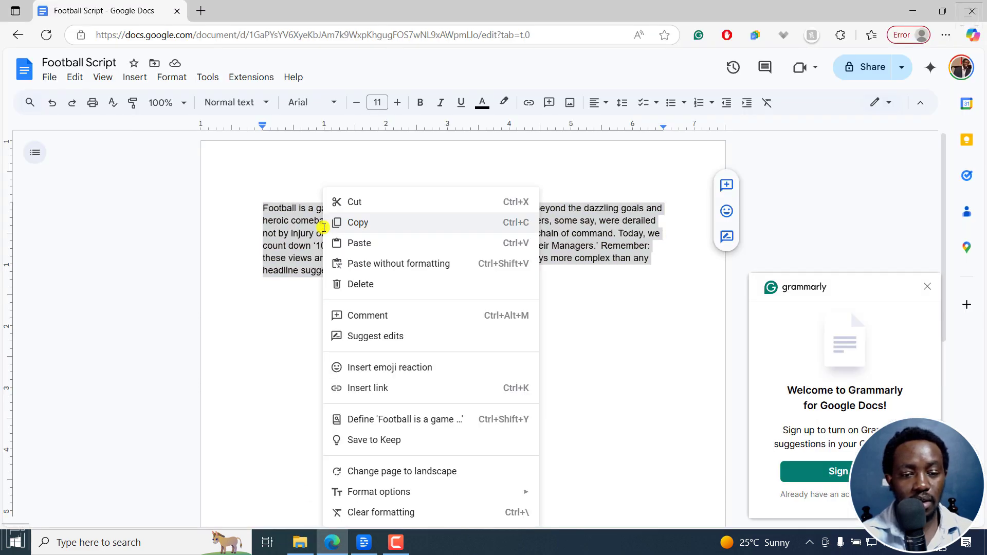
pyautogui.click(358, 222)
pyautogui.click(364, 543)
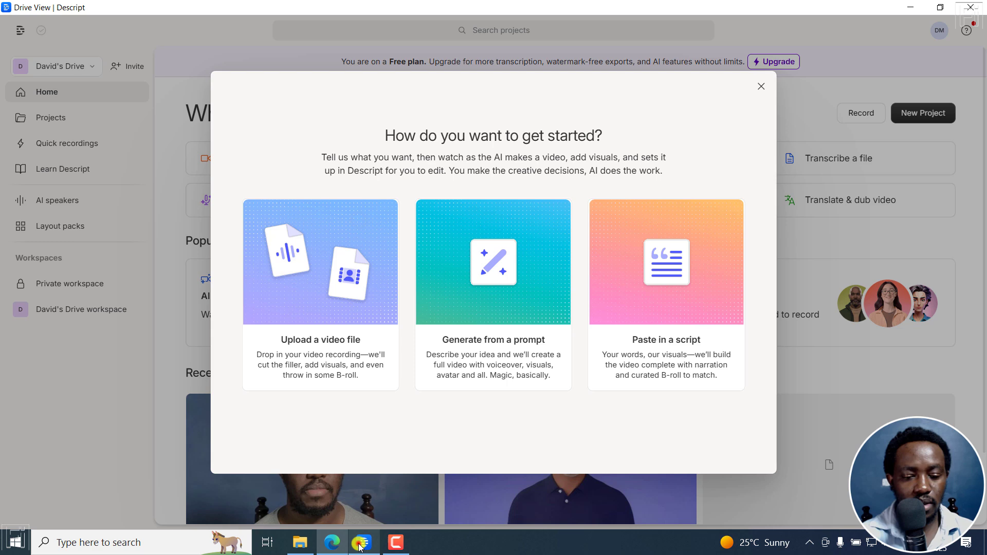
# - Choose 'Paste in a script' and paste the 80-word football script into the script box
pyautogui.click(667, 276)
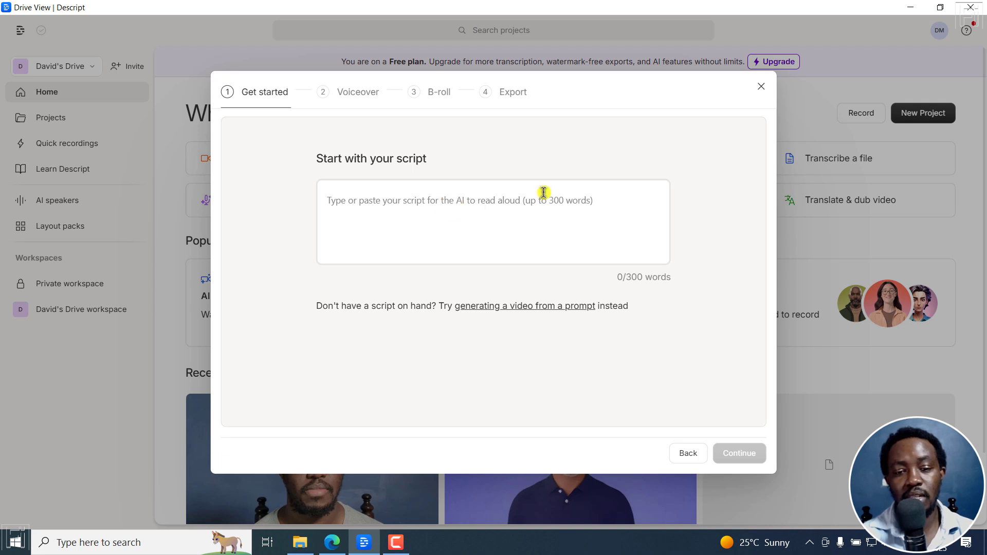
pyautogui.click(338, 208)
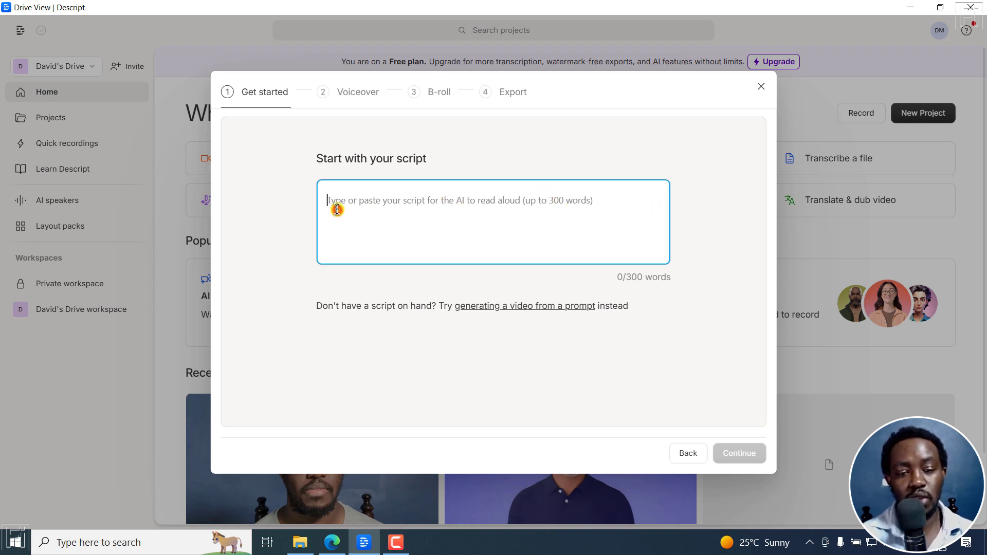
pyautogui.hotkey('ctrl', 'v')
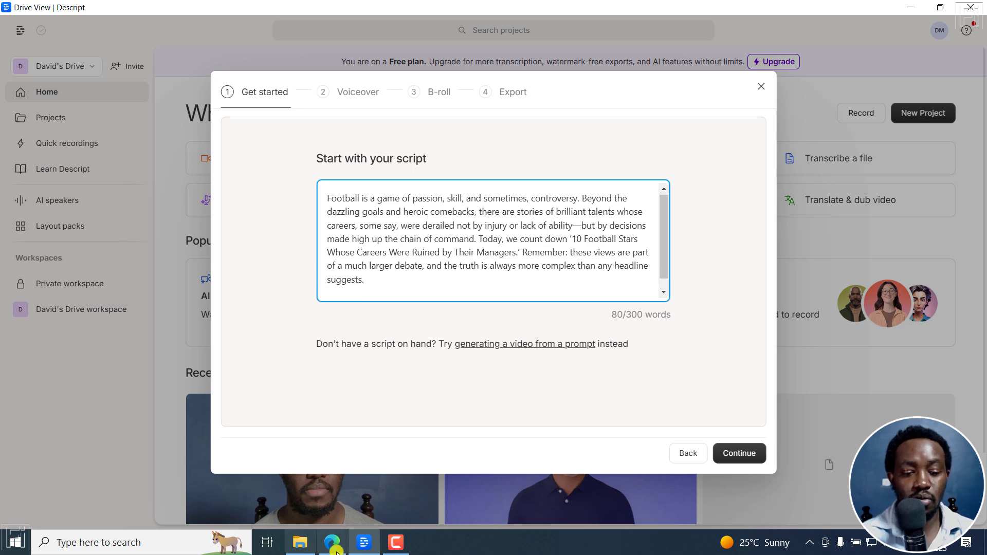
pyautogui.click(332, 543)
pyautogui.click(208, 77)
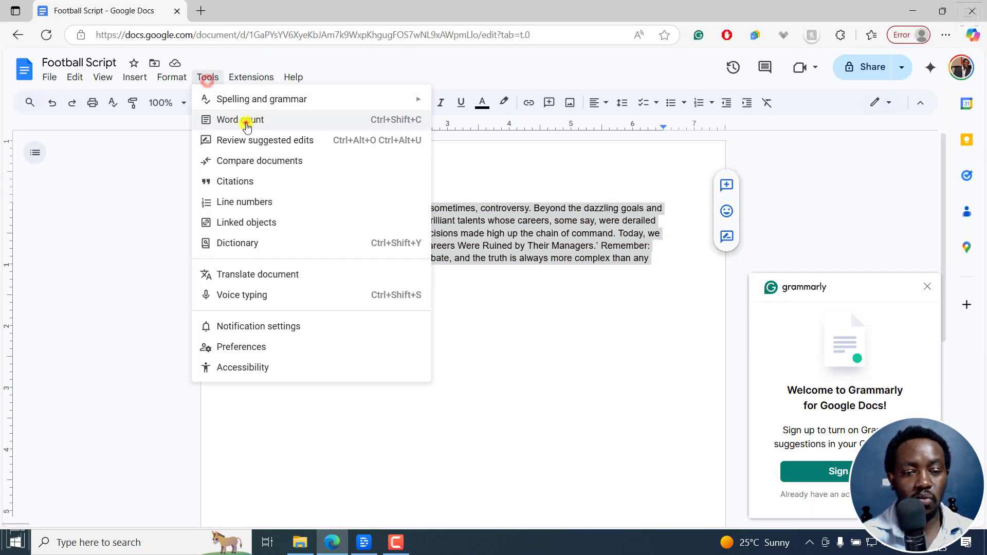
pyautogui.click(246, 122)
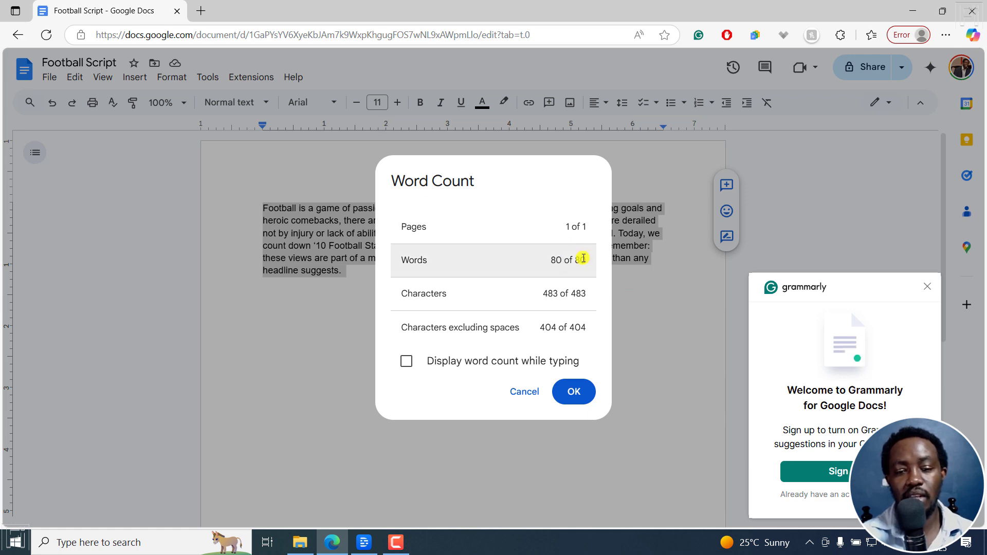
pyautogui.click(523, 390)
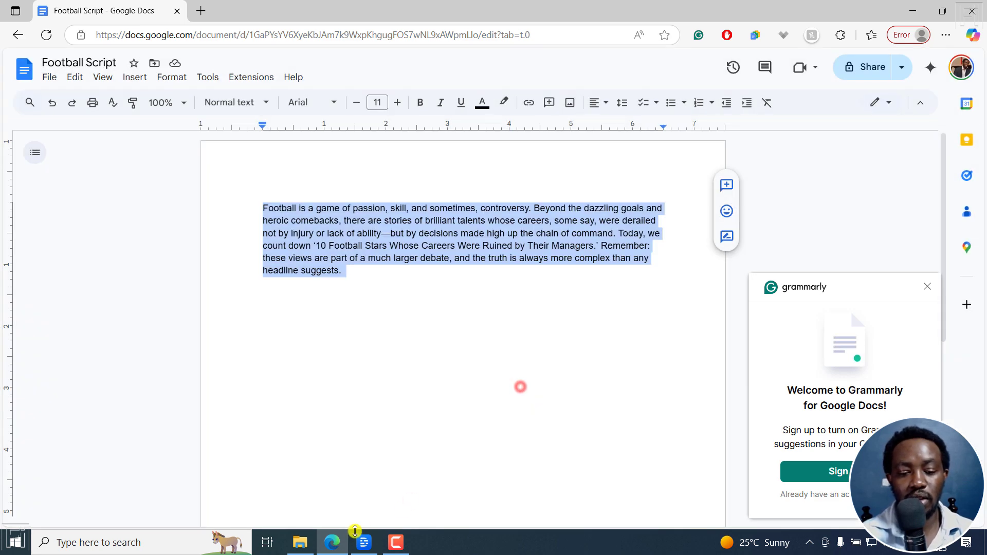
pyautogui.hotkey('alt', 'Tab')
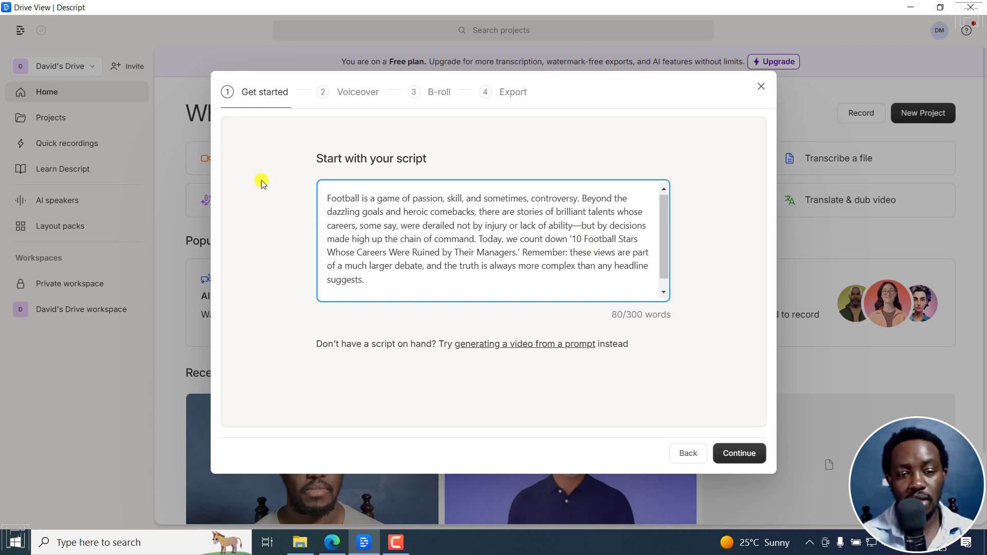
# - Pick the Edward AI speaker and the green-background avatar, then continue to B-roll
pyautogui.click(739, 453)
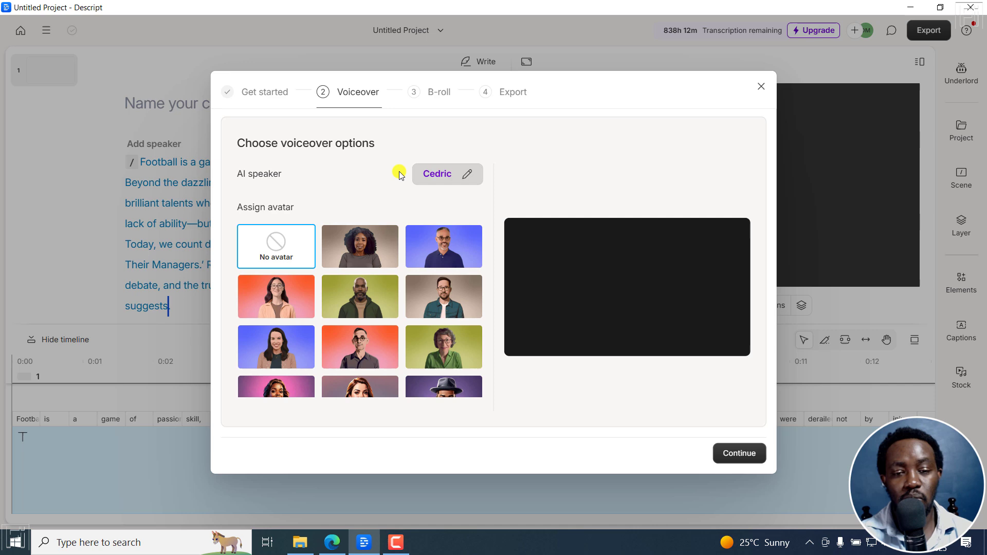
pyautogui.click(466, 174)
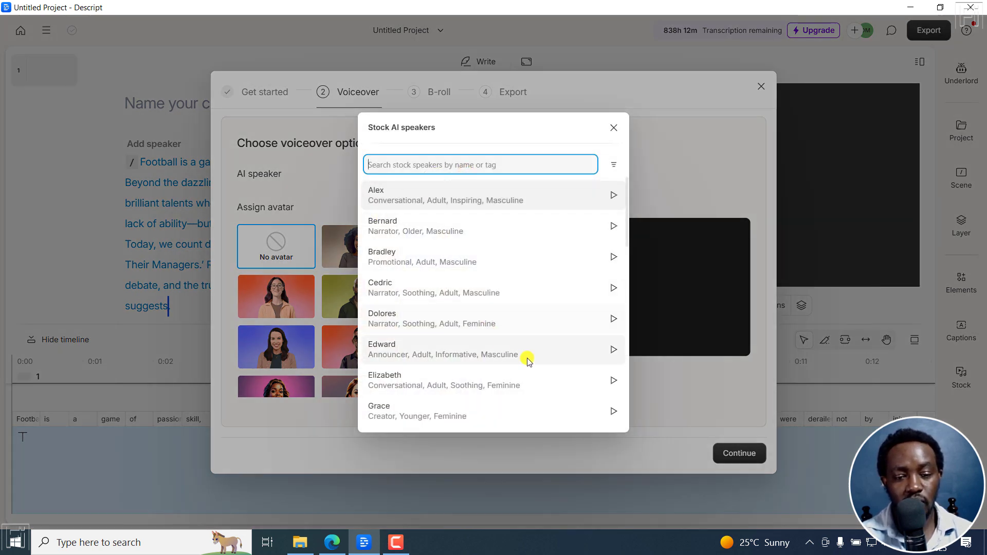
pyautogui.click(615, 352)
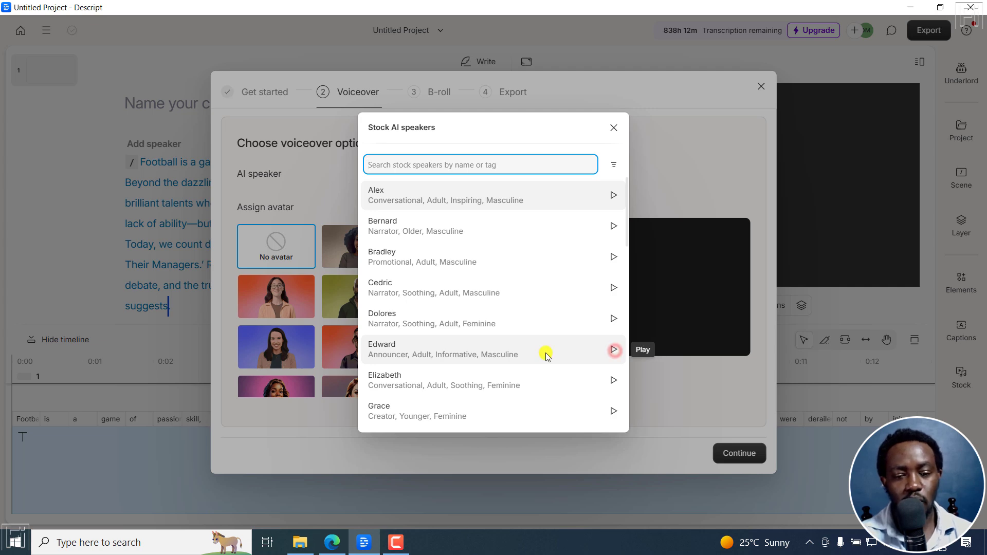
pyautogui.click(380, 347)
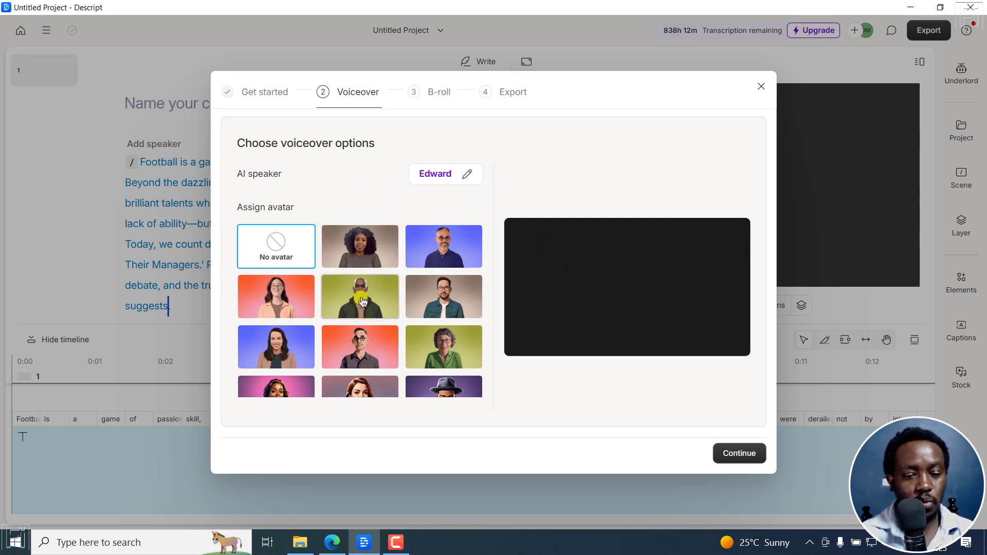
pyautogui.click(357, 299)
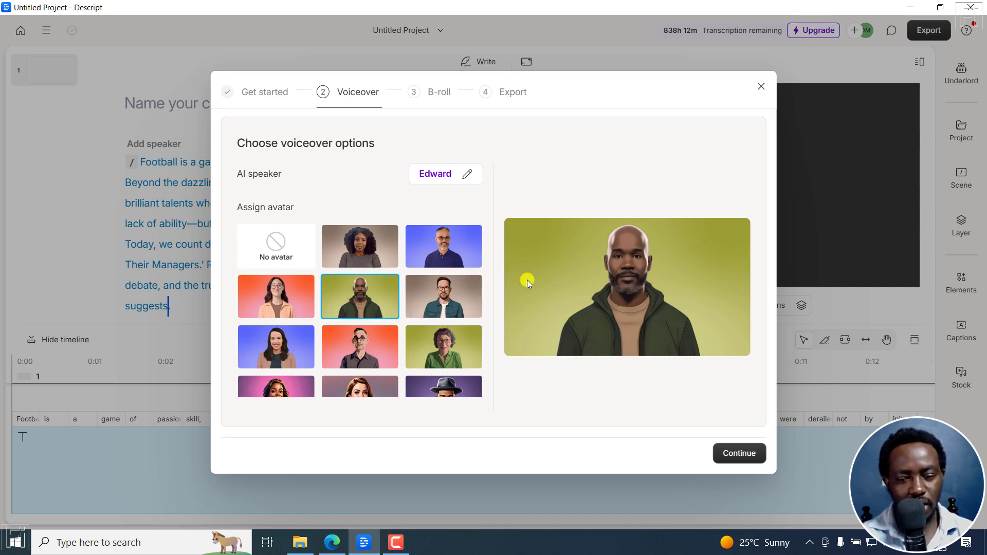
pyautogui.click(735, 453)
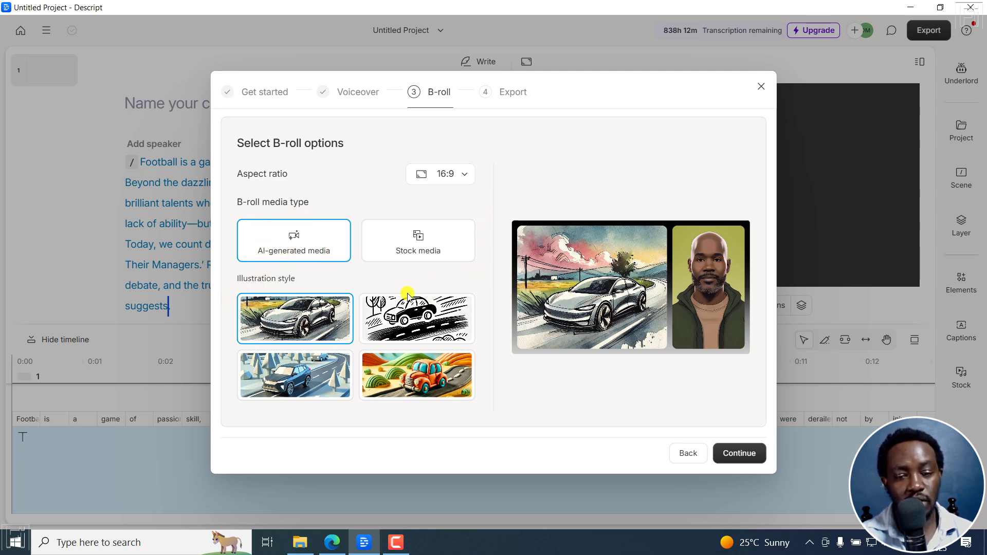
# - Compare the sketch, low-poly and clay styles, then choose stock media for B-roll
pyautogui.click(406, 318)
pyautogui.click(306, 359)
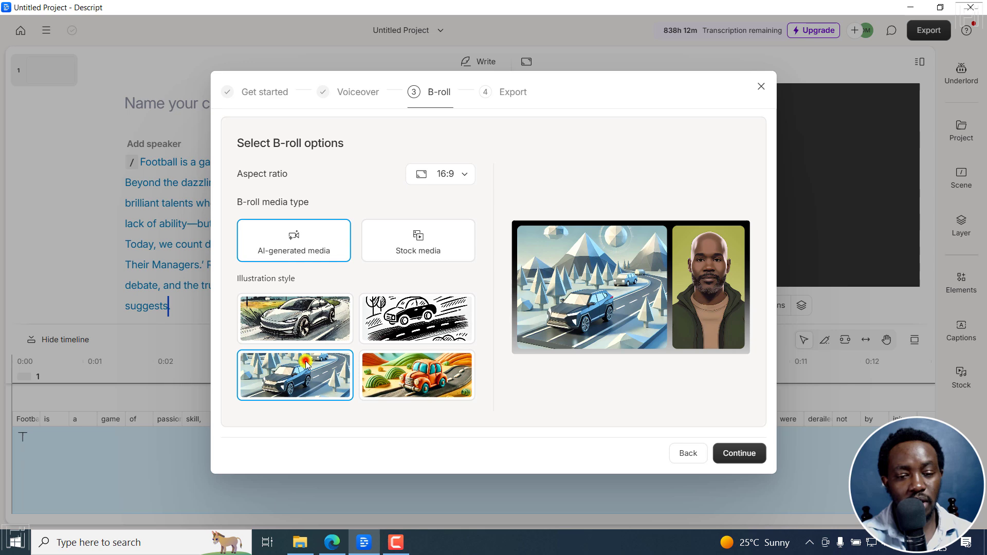
pyautogui.click(423, 373)
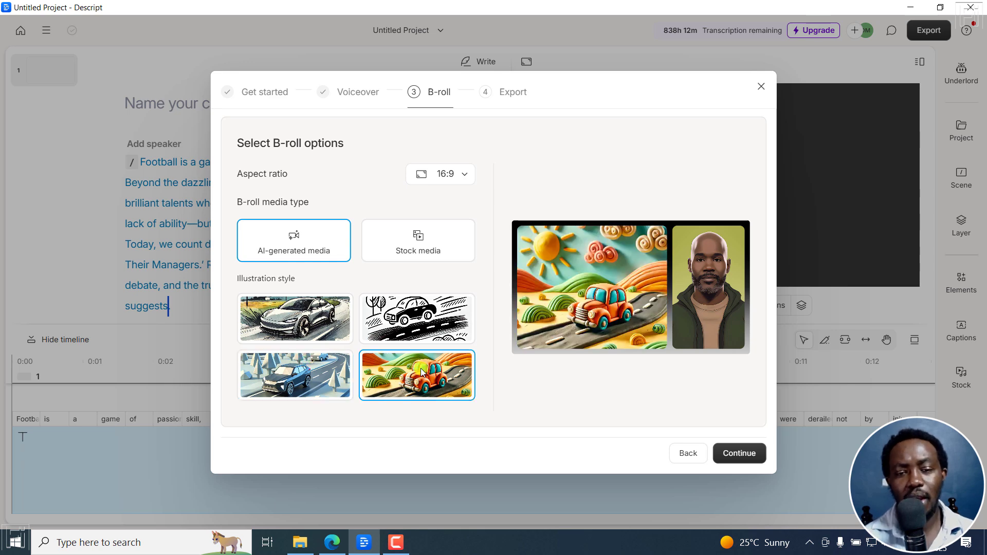
pyautogui.click(425, 236)
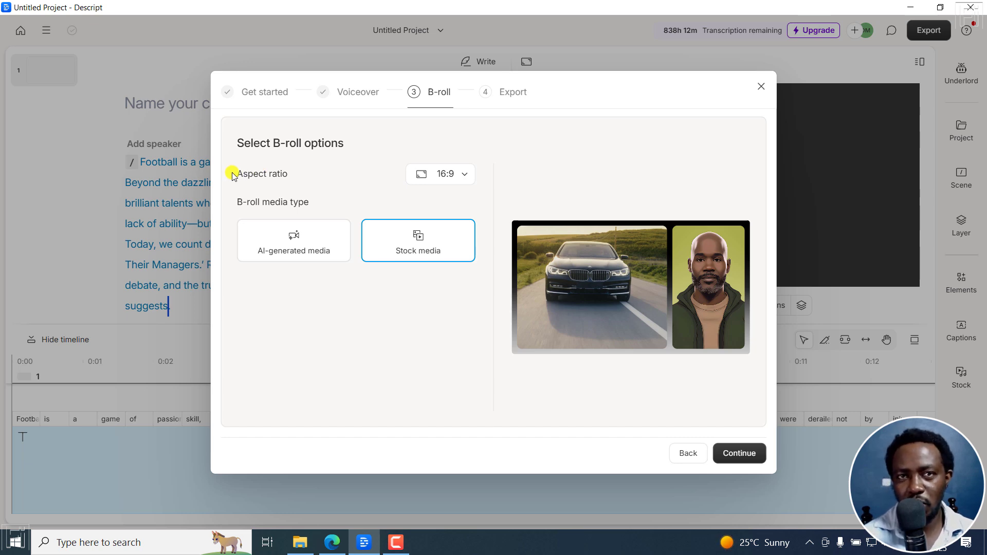
# - Settle on Landscape 16:9 with stock media after trying 9:16 and 1:1, and start generating
pyautogui.click(468, 174)
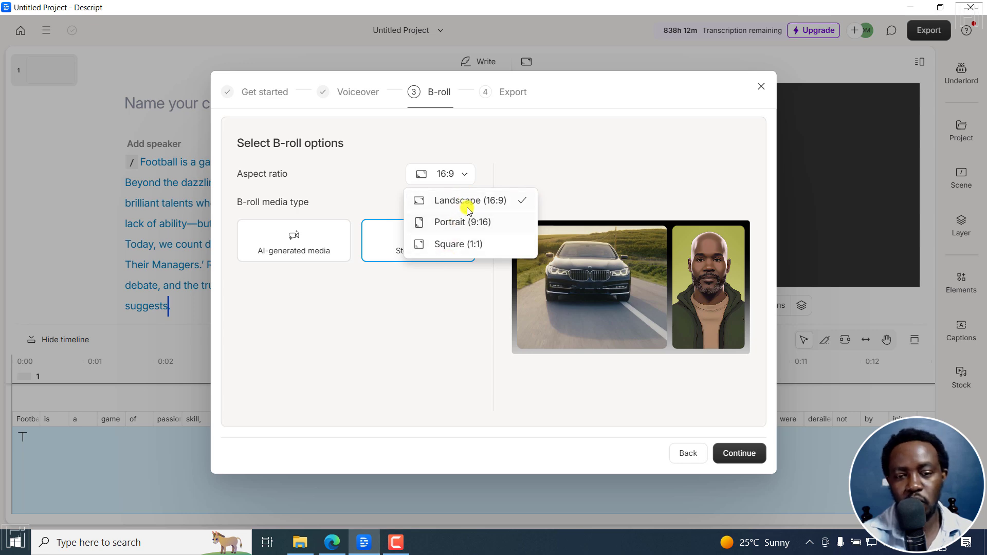
pyautogui.click(469, 223)
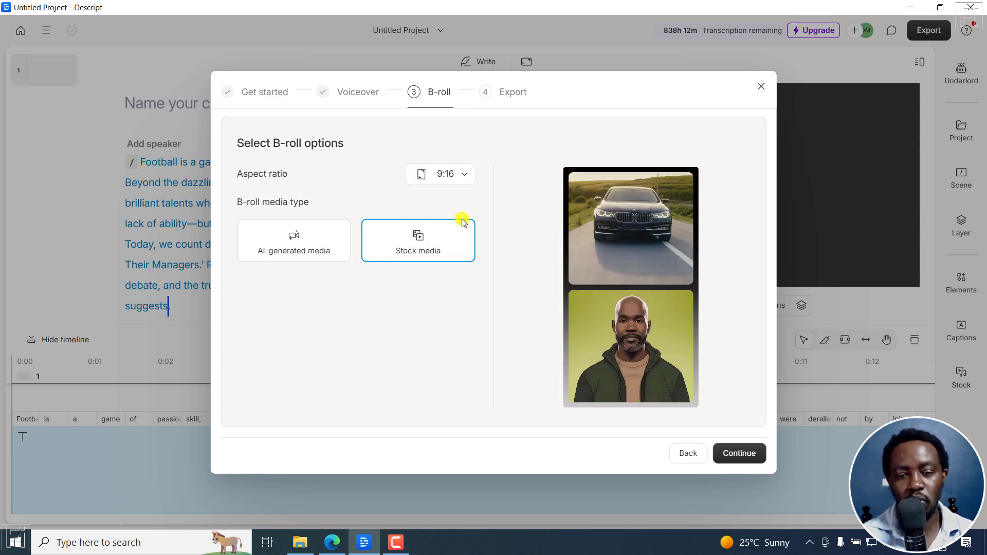
pyautogui.click(446, 174)
pyautogui.click(436, 243)
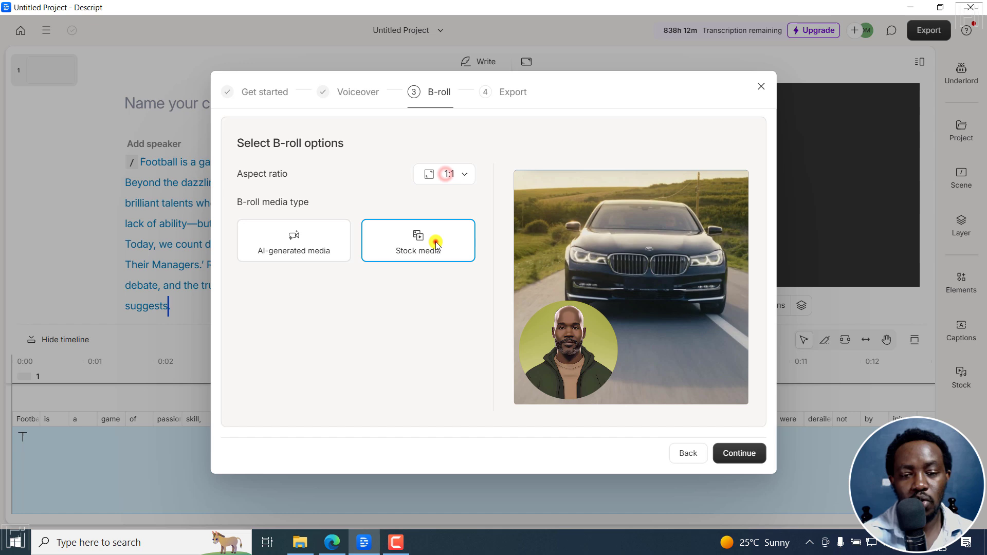
pyautogui.click(446, 174)
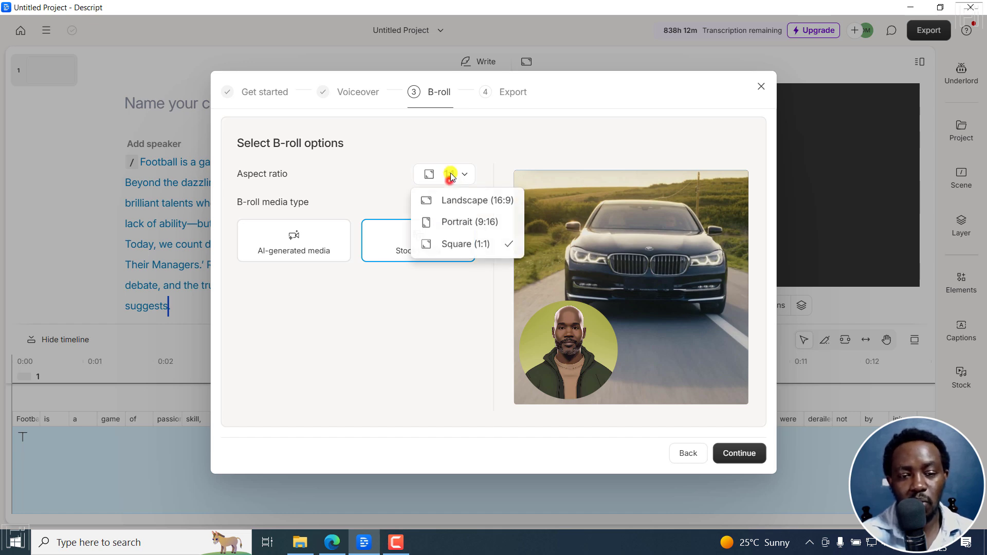
pyautogui.click(462, 200)
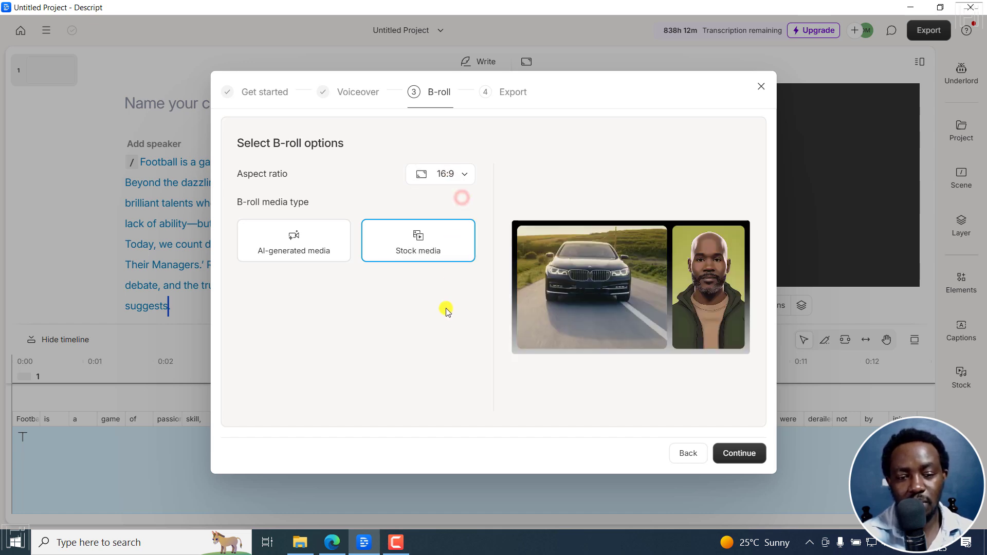
pyautogui.click(301, 250)
pyautogui.click(404, 250)
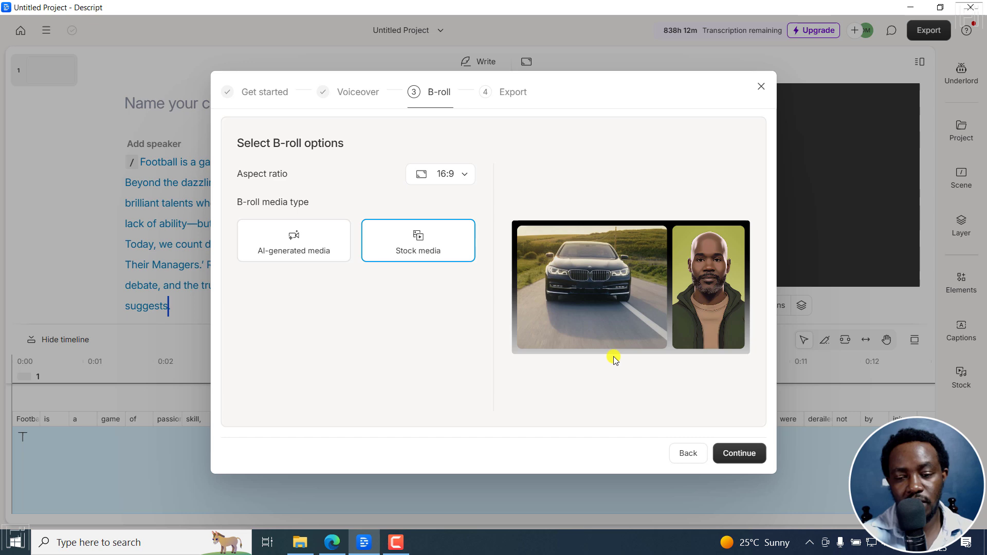
pyautogui.click(742, 456)
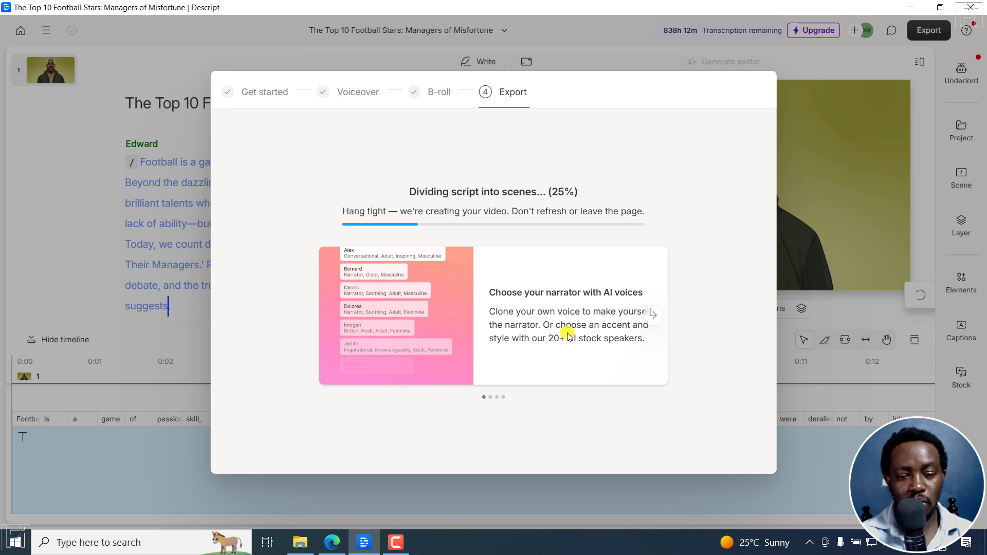
# - Show the next tip while the football video finishes generating
pyautogui.click(653, 315)
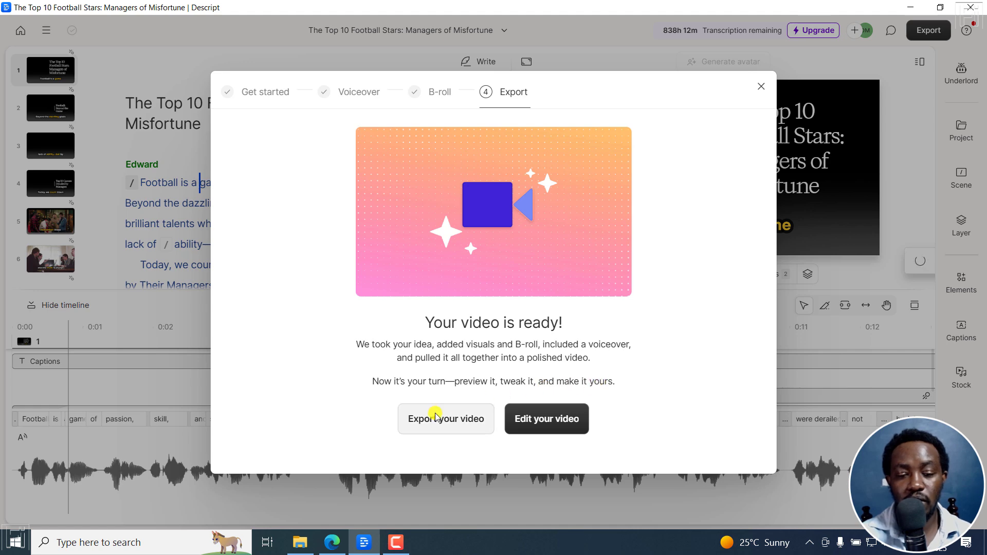
# - Choose 'Edit your video' to open the generated football project in the editor
pyautogui.click(545, 420)
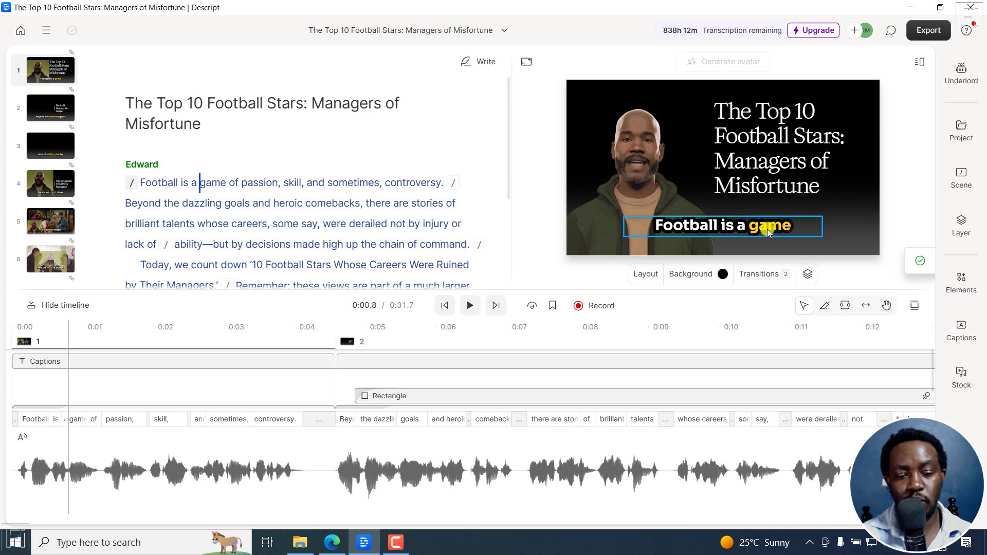
# - Play the generated video from the start through to its end at 0:31.7
pyautogui.click(446, 305)
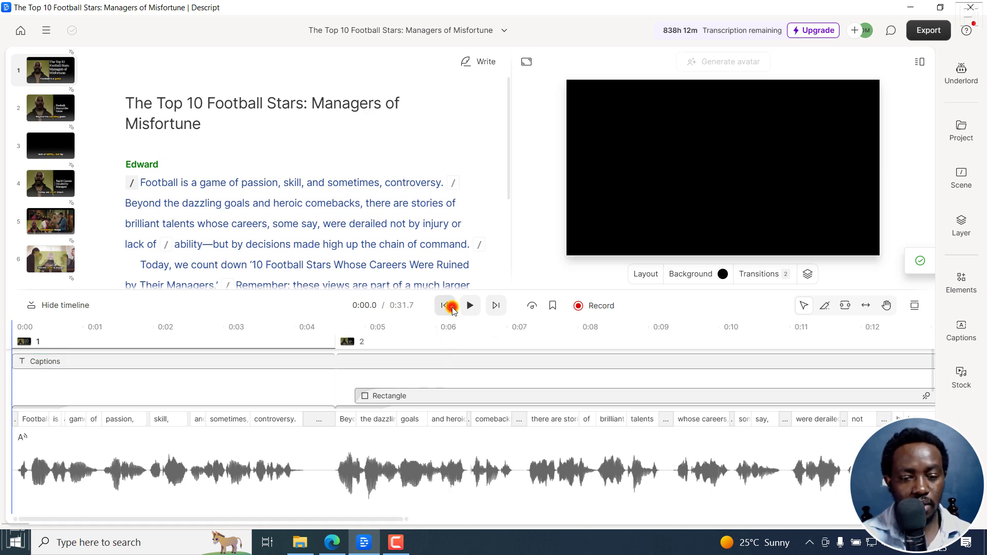
pyautogui.click(470, 305)
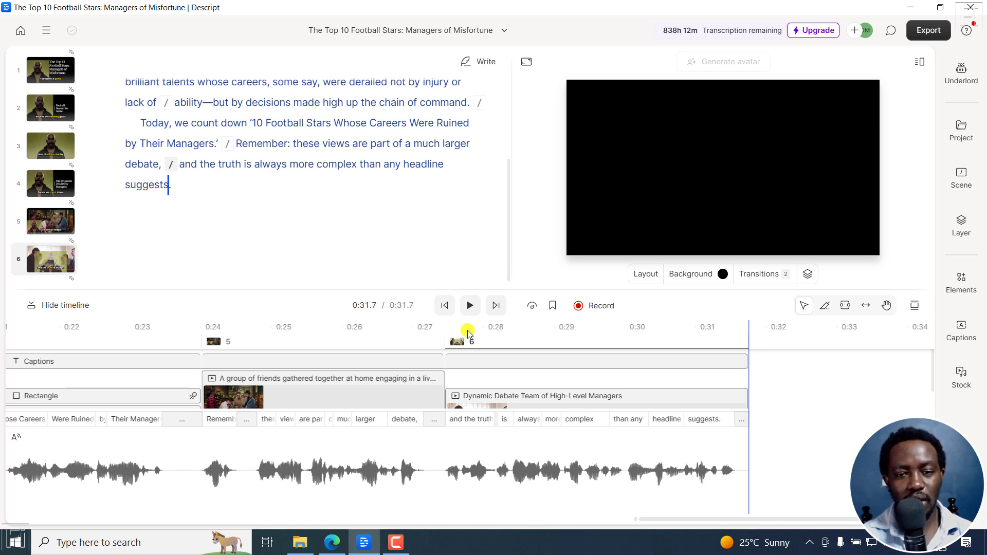
# - Put the cursor after 'suggests.', toggle Write mode, and go back to the Drive home page
pyautogui.click(189, 183)
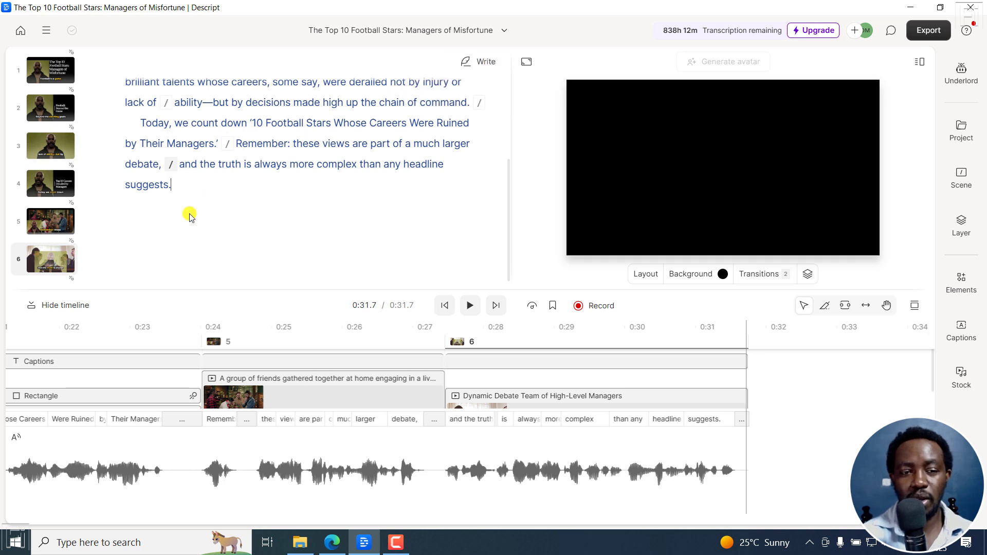
pyautogui.click(481, 61)
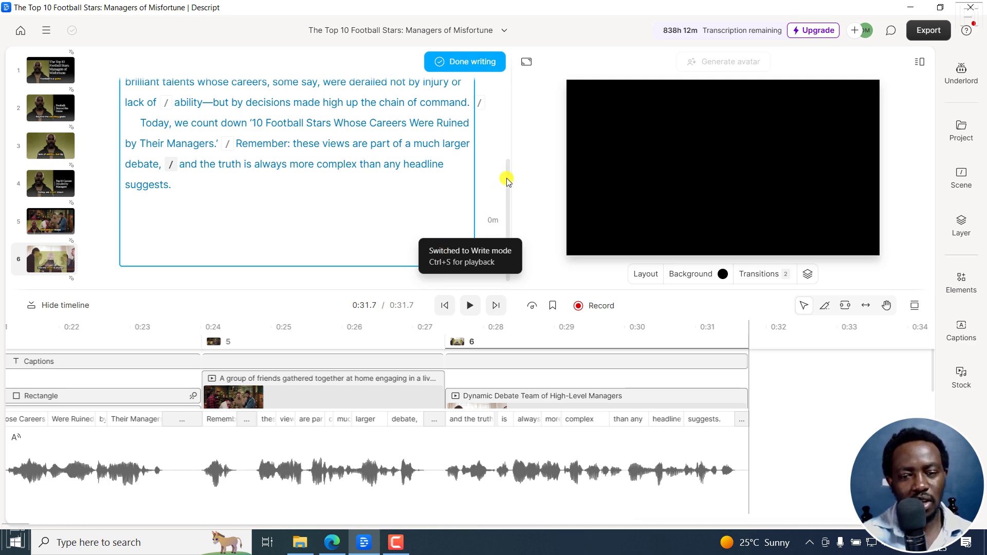
pyautogui.click(20, 31)
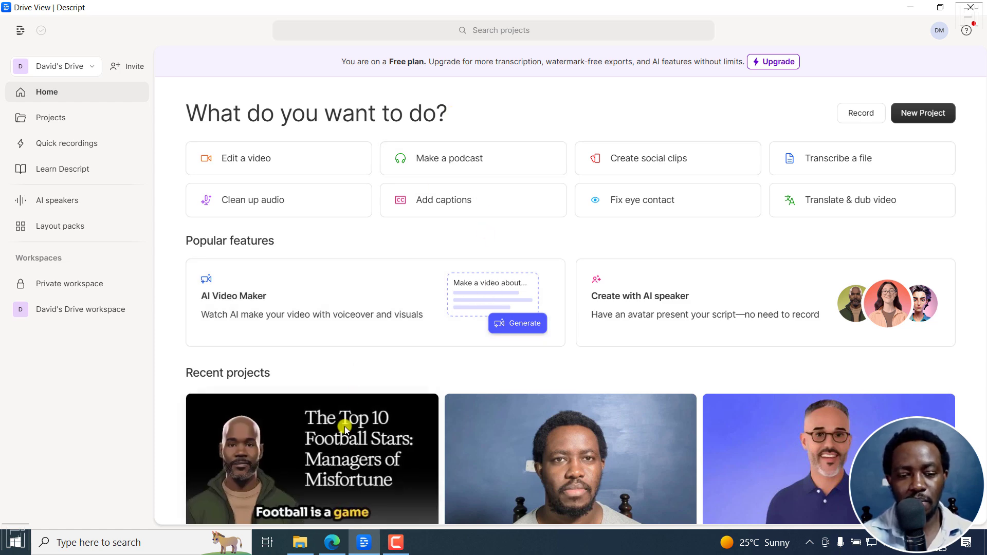
# - Cancel a new 'Paste in a script' video and reopen The Top 10 Football Stars project
pyautogui.click(320, 434)
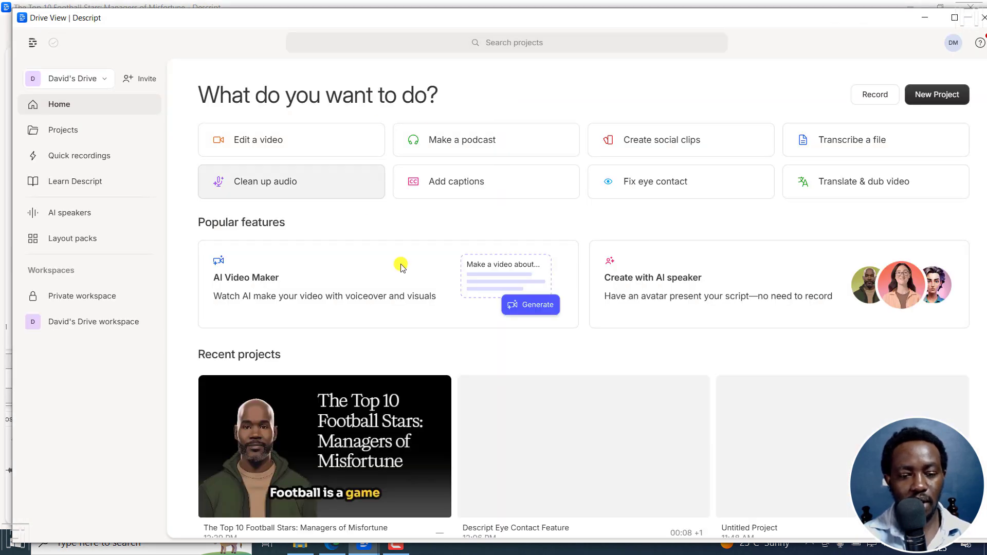
pyautogui.click(285, 307)
pyautogui.click(699, 278)
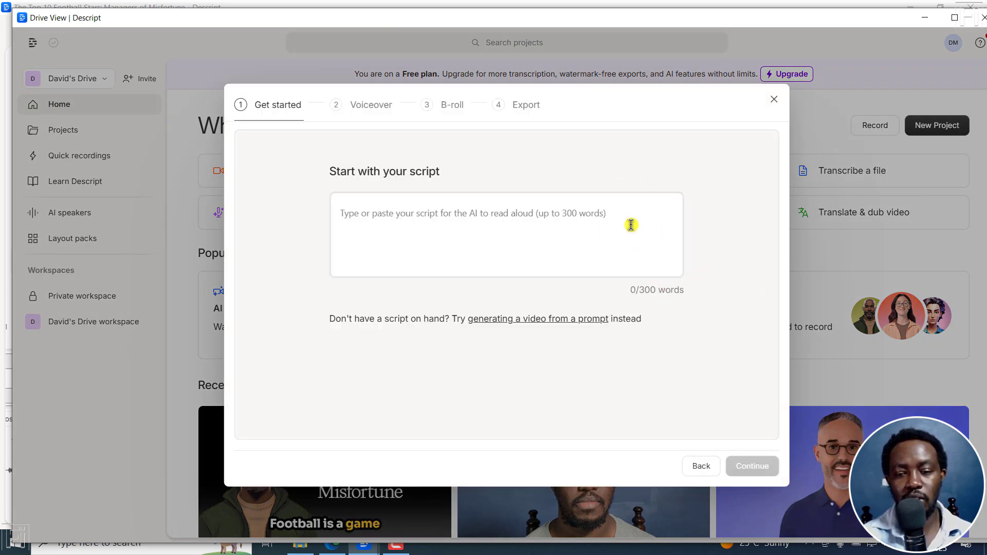
pyautogui.click(774, 99)
pyautogui.click(369, 465)
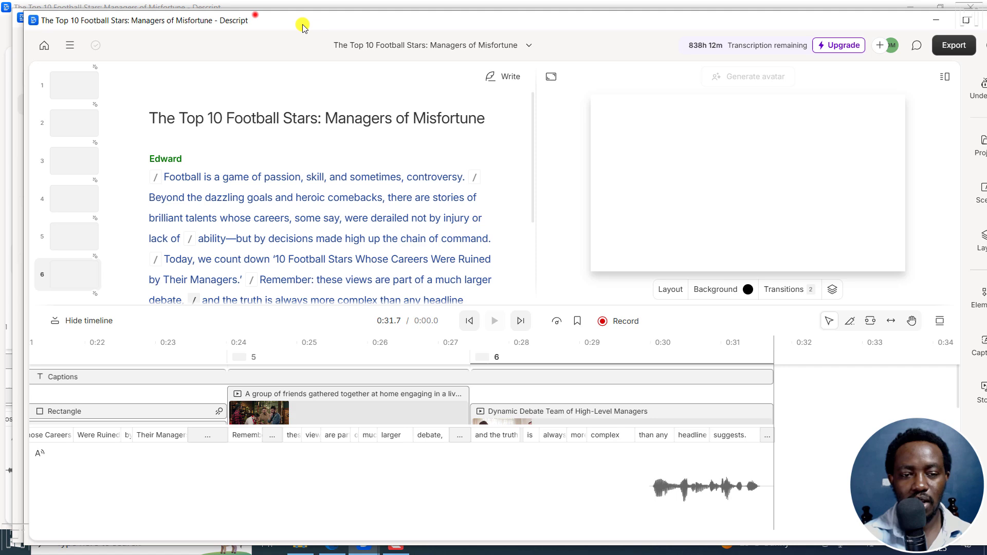
# - Paste the script paragraph again after 'suggests.', creating scene 7 and a 1:03.5 runtime
pyautogui.doubleClick(255, 15)
pyautogui.tripleClick(477, 232)
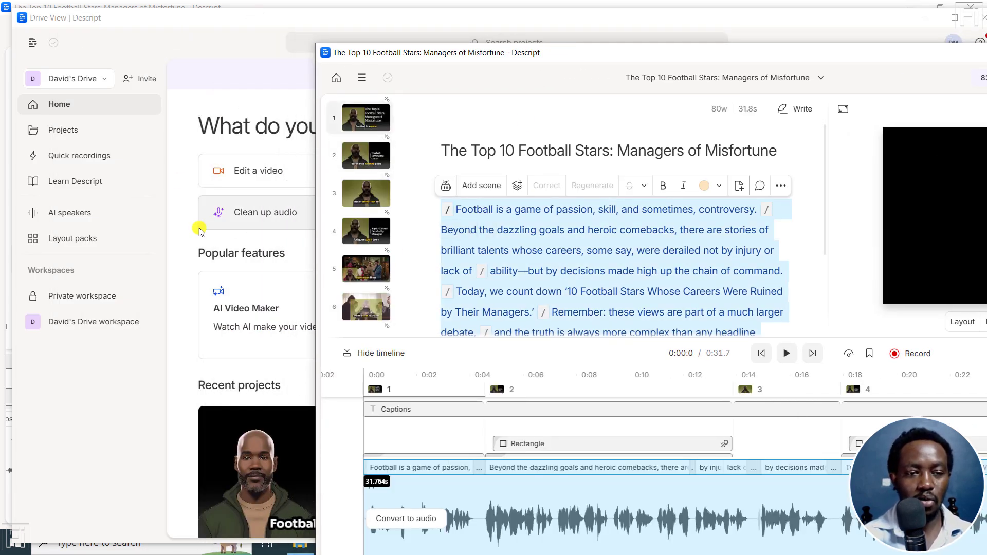
pyautogui.doubleClick(90, 6)
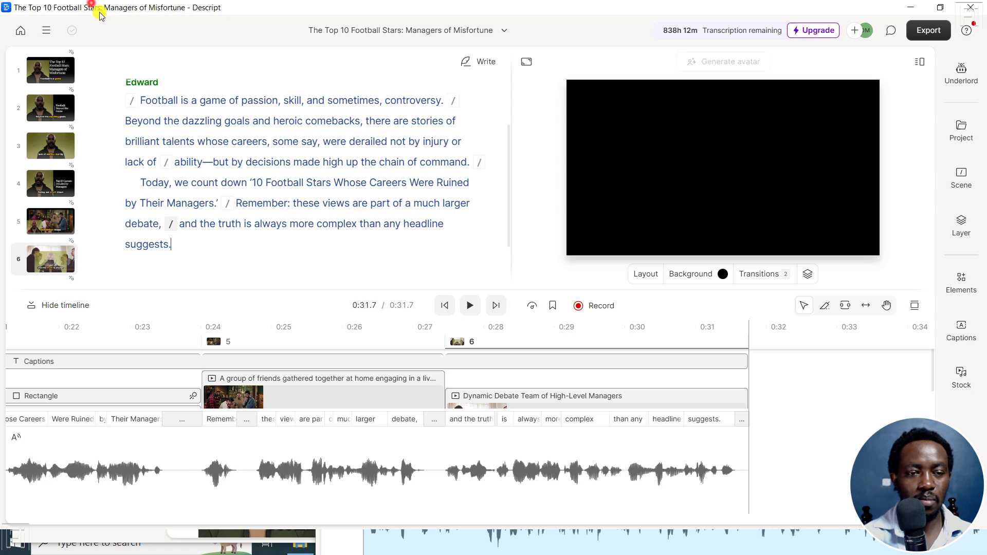
pyautogui.click(254, 241)
pyautogui.hotkey('ctrl', 'v')
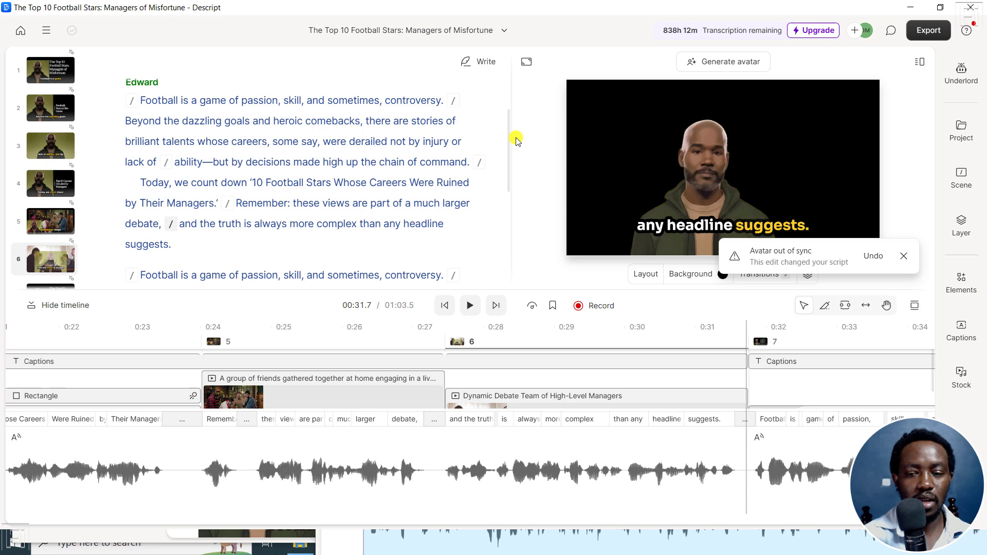
pyautogui.moveTo(508, 130); pyautogui.dragTo(520, 184)
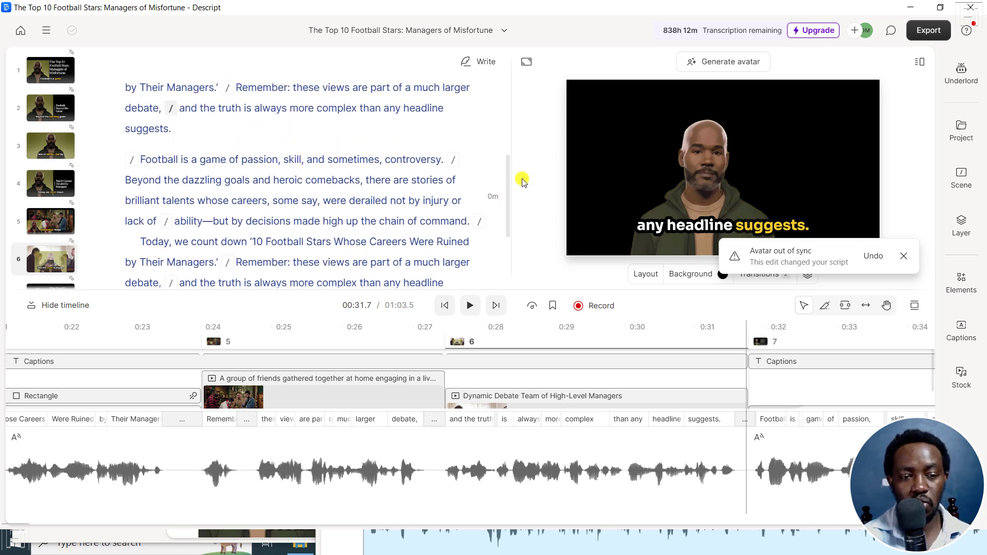